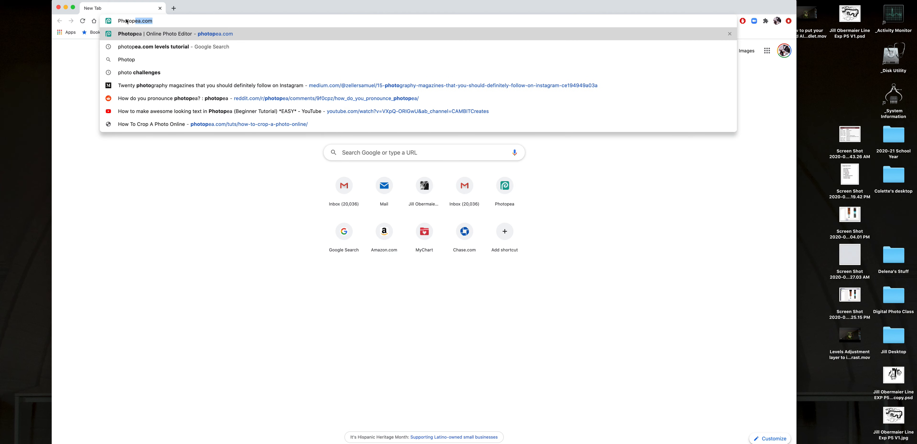
Step: Load photopea.com in the browser and start opening an image from the computer
type("m")
key("Return")
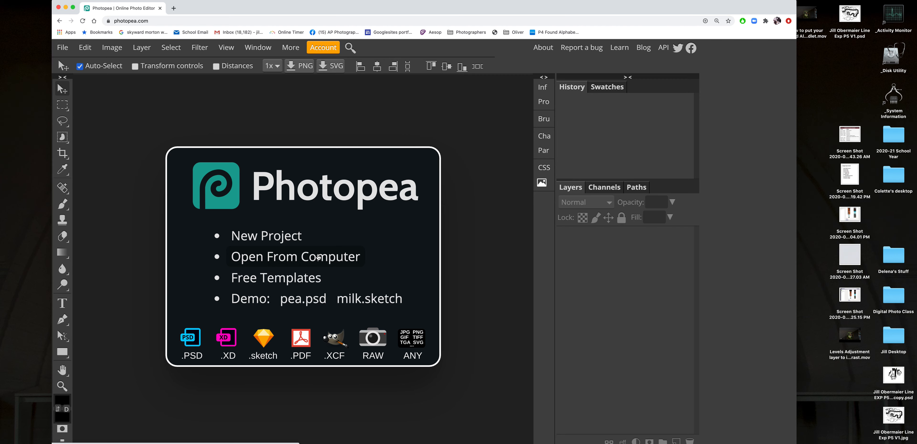
left_click(318, 257)
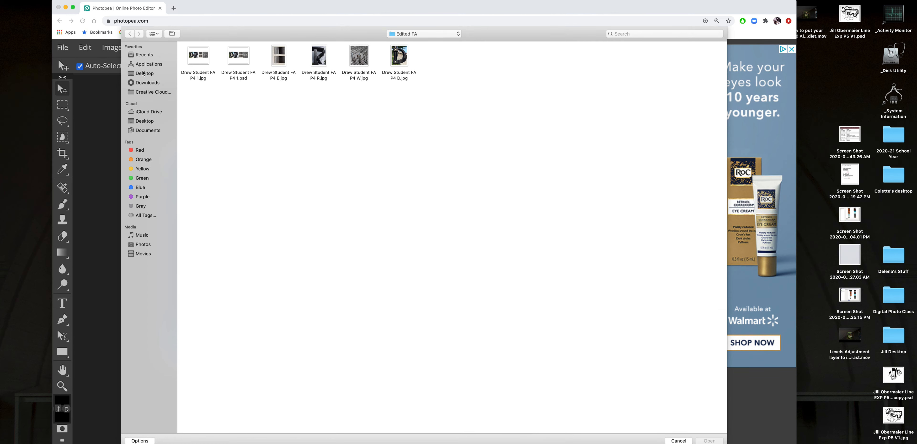
Step: Open the 2d3abeb8-517a-4… JPG of the black D-shaped handle from Desktop > Digital Photo Class > Found Alphabet
left_click(144, 74)
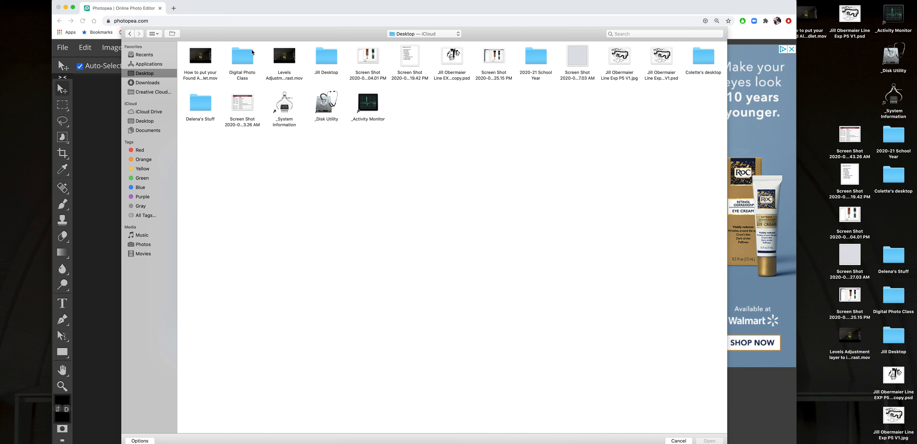
double_click(242, 59)
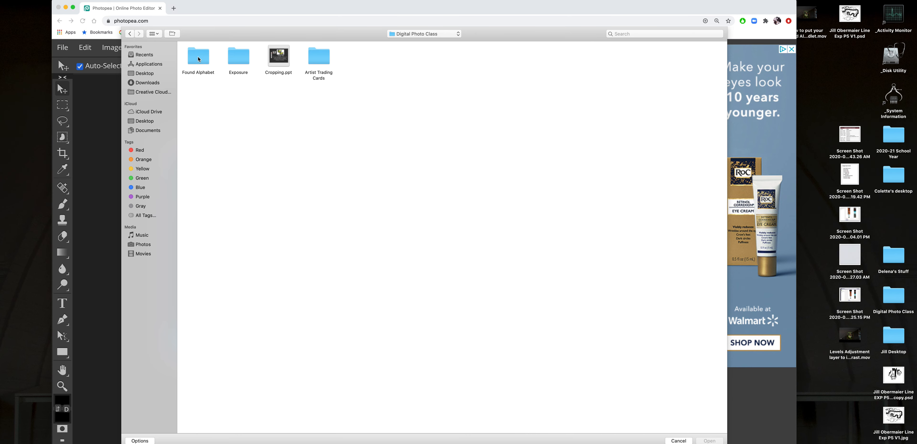
double_click(201, 57)
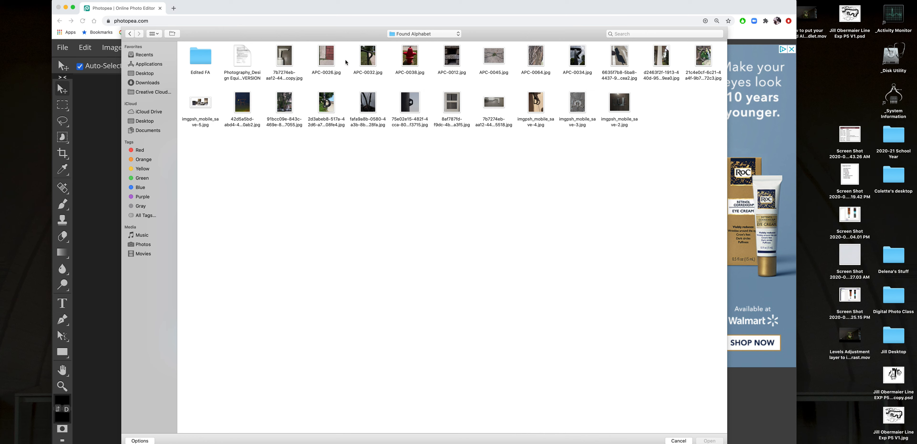
left_click(331, 104)
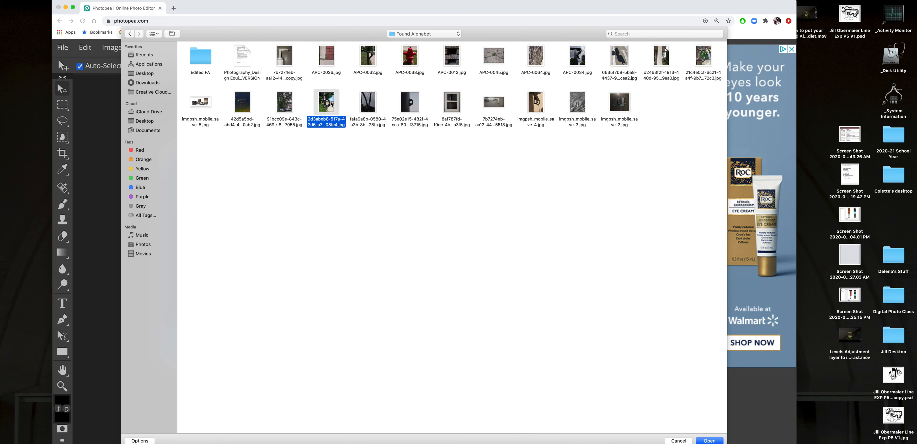
left_click(710, 438)
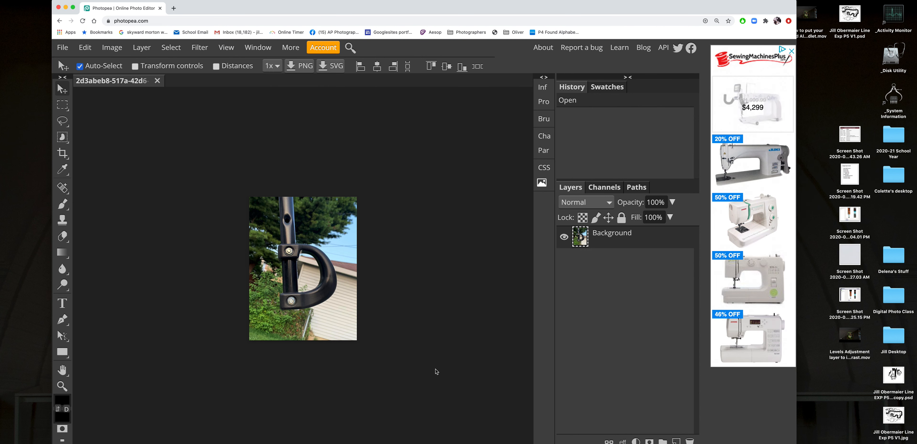
Step: Start the Crop tool on the D photo with the crop frame fitted to all layers
key("super+0")
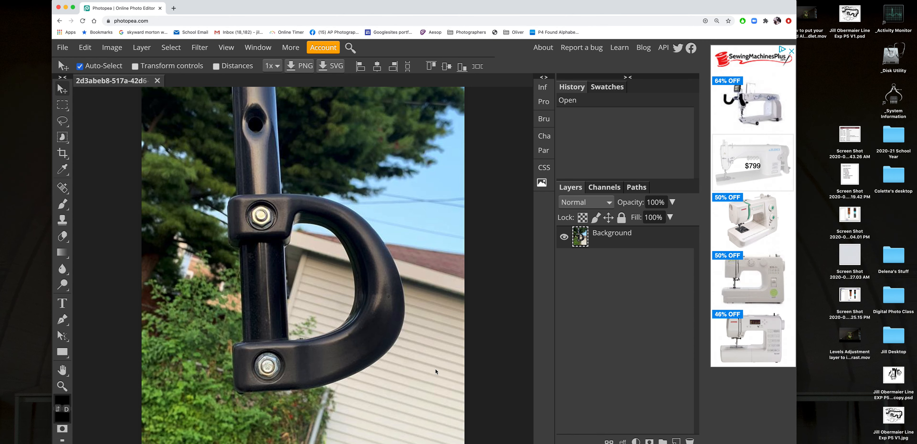
key("super+minus")
key("super+minus")
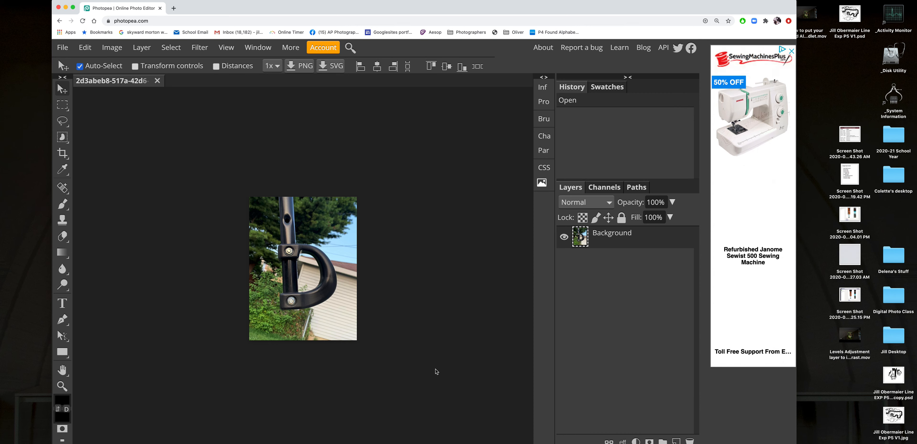
key("super+equal")
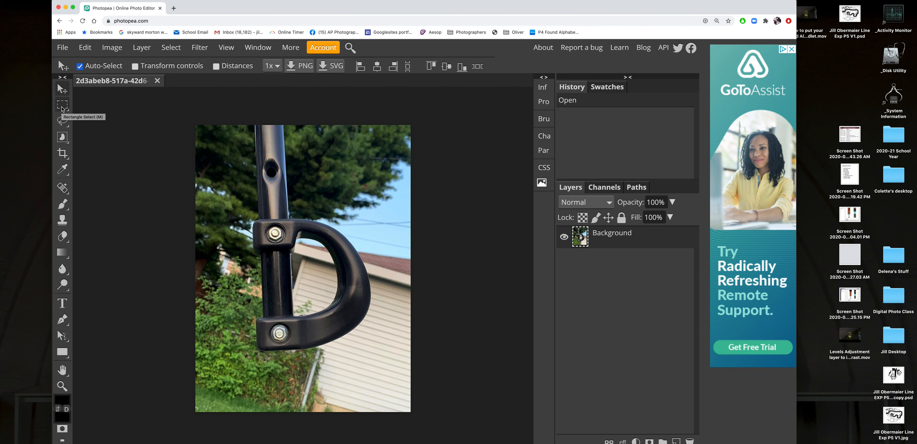
left_click(63, 152)
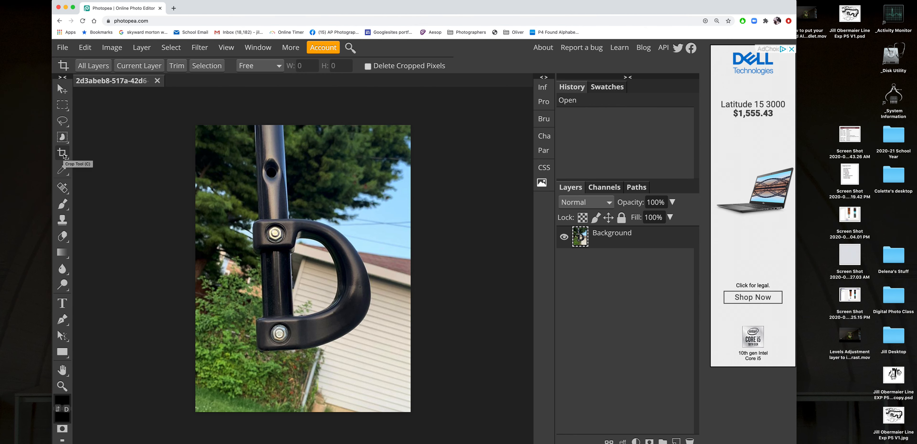
left_click(63, 154)
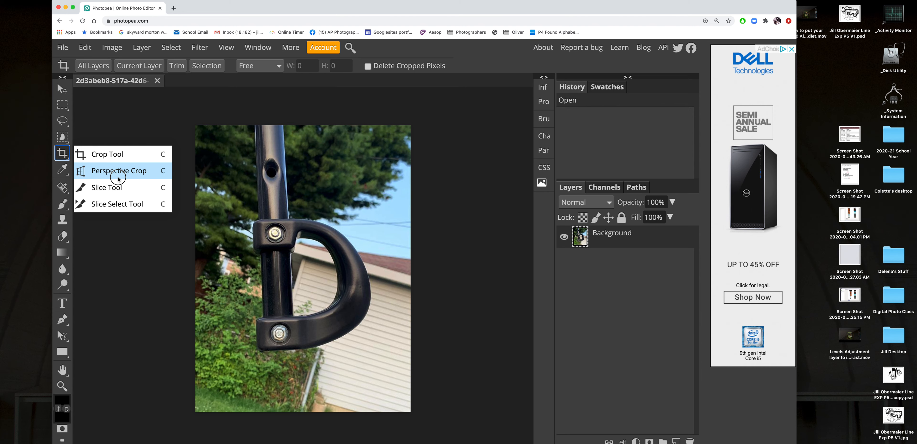
left_click(117, 156)
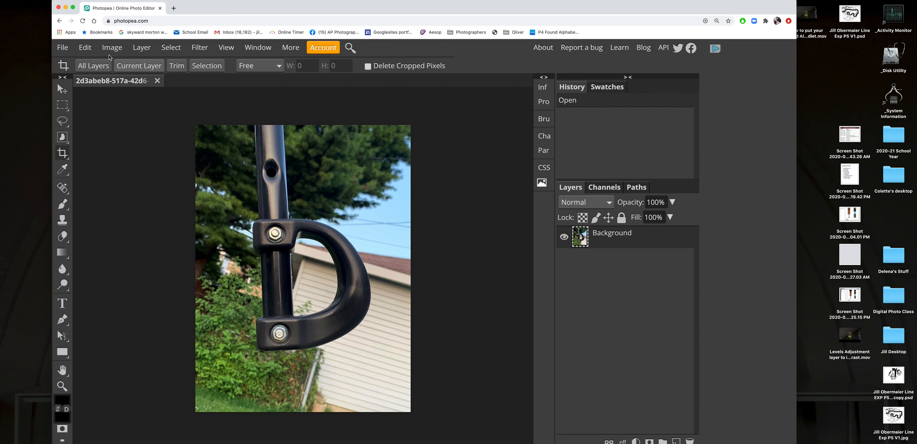
left_click(96, 66)
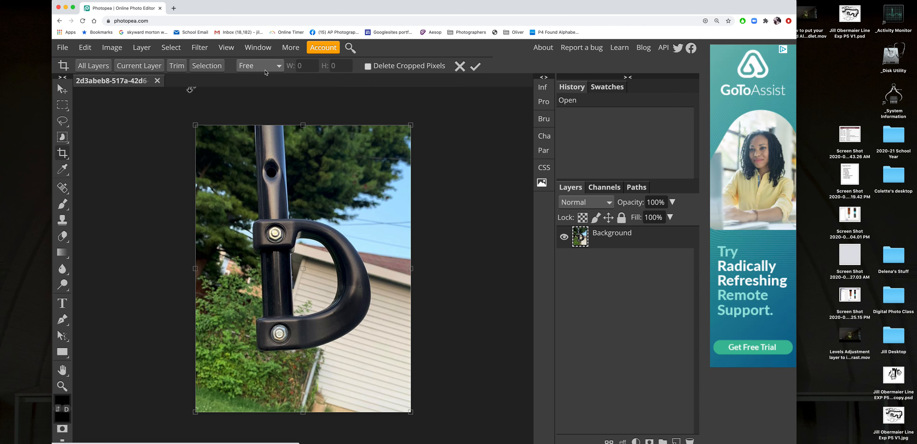
Step: Keep the crop proportions set to Free and enable Delete Cropped Pixels
left_click(281, 67)
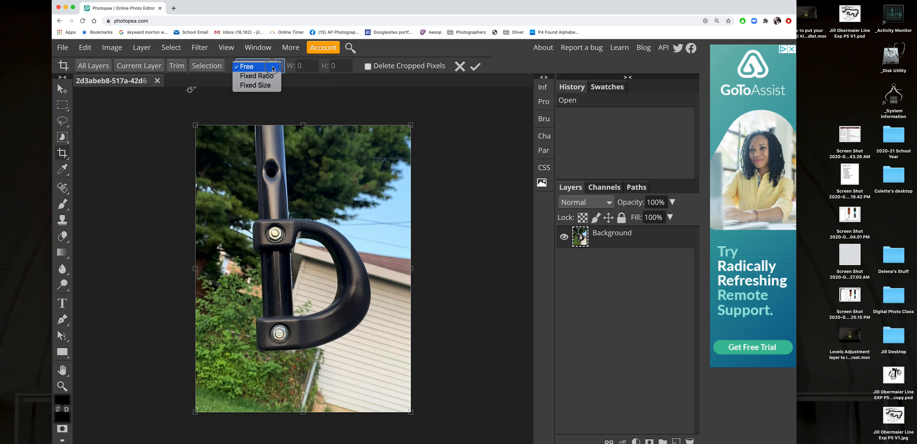
left_click(273, 67)
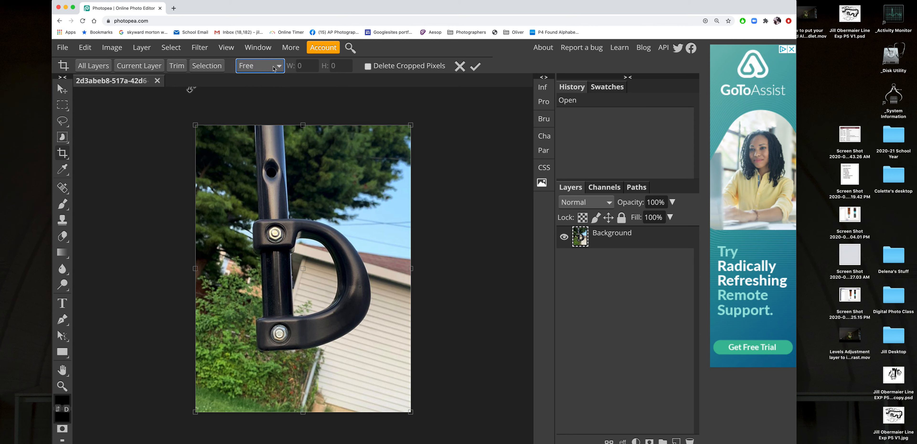
left_click(275, 67)
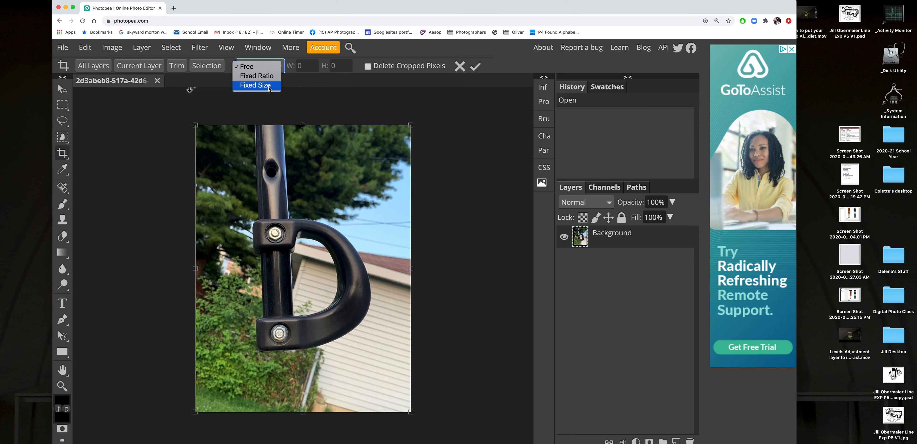
left_click(255, 67)
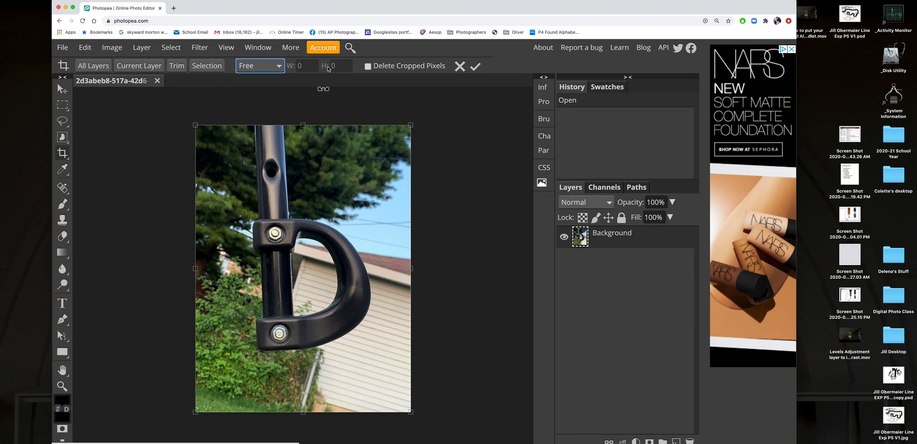
left_click(369, 68)
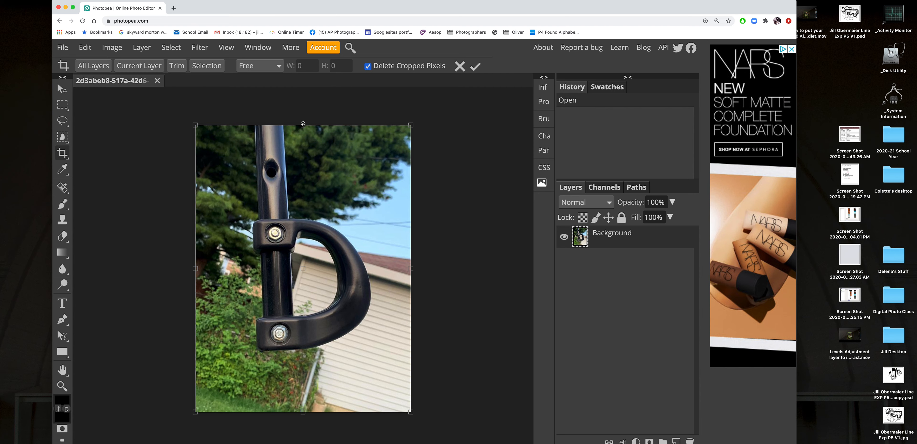
Step: Shrink the crop frame on all four sides so it surrounds the D shape with a moderate margin
left_click_drag(303, 124, 305, 160)
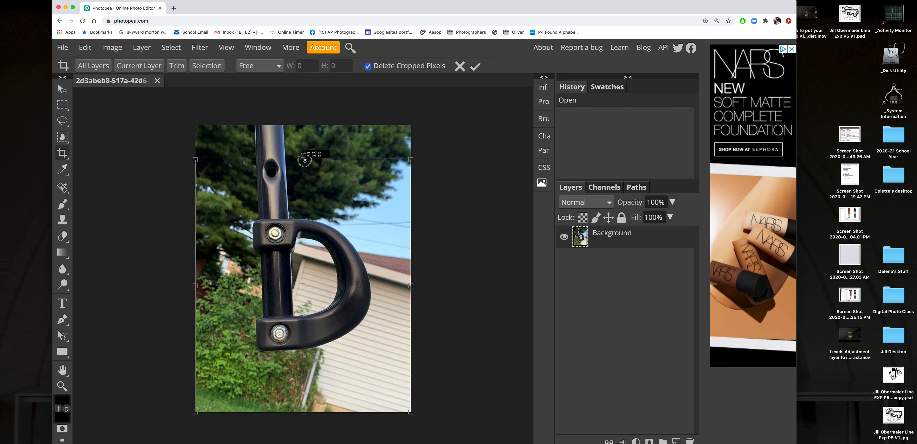
left_click_drag(411, 160, 380, 170)
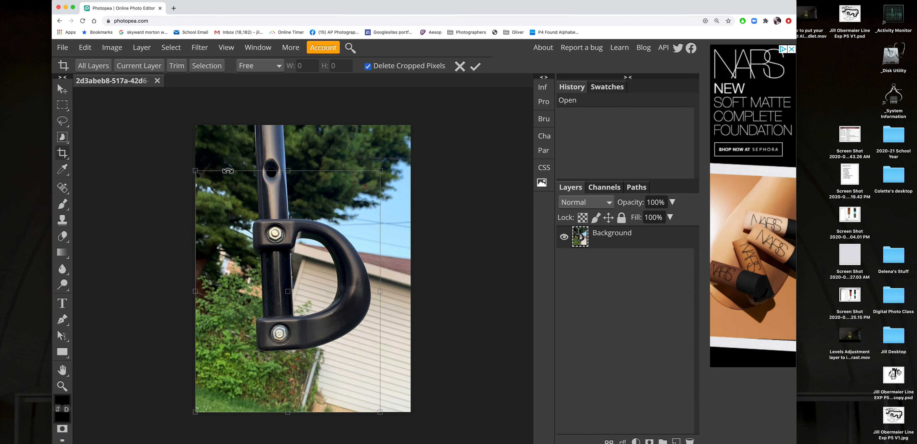
left_click_drag(195, 171, 231, 194)
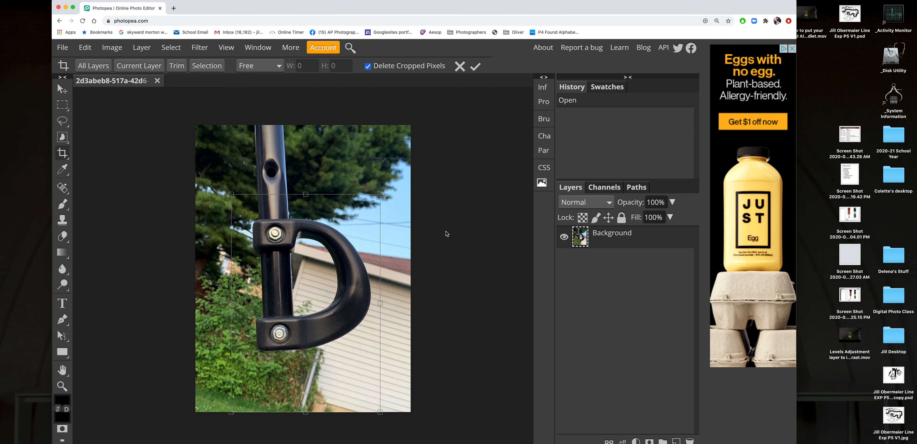
left_click_drag(380, 413, 382, 367)
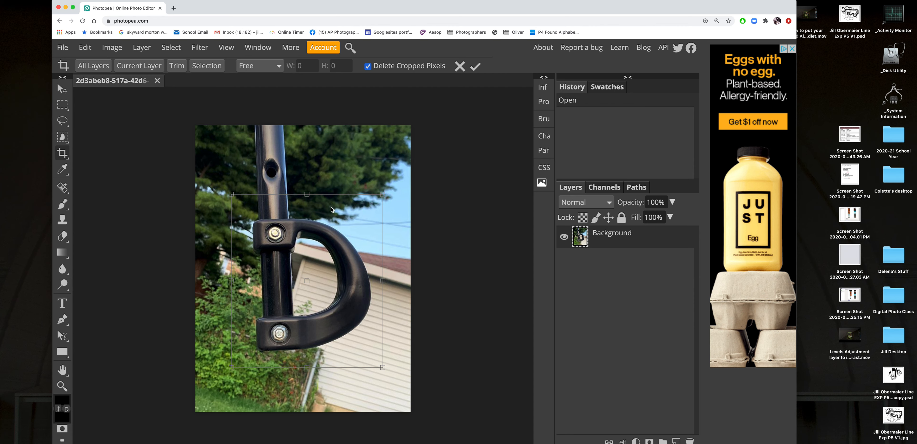
Step: Fine-tune the crop frame's corners and upper edge to even out the margins around the D
left_click_drag(383, 194, 380, 196)
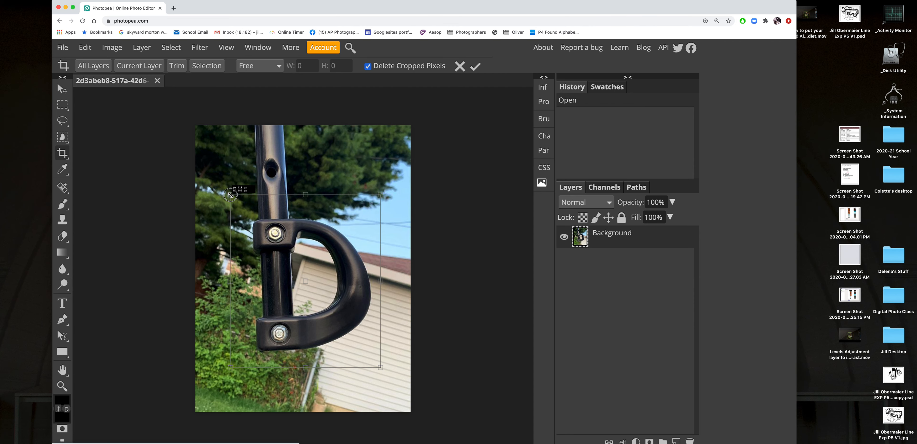
mouse_move(231, 196)
left_mouse_down()
mouse_move(242, 199)
mouse_move(232, 198)
left_mouse_up()
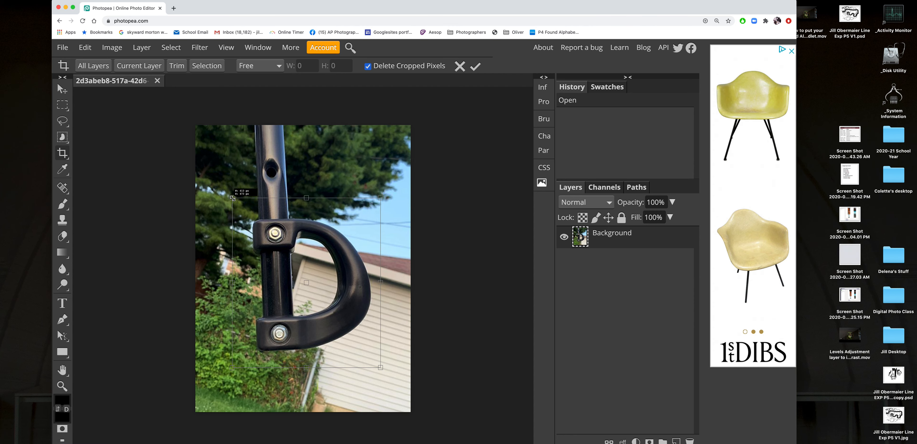
mouse_move(381, 368)
left_mouse_down()
mouse_move(368, 365)
mouse_move(385, 366)
left_mouse_up()
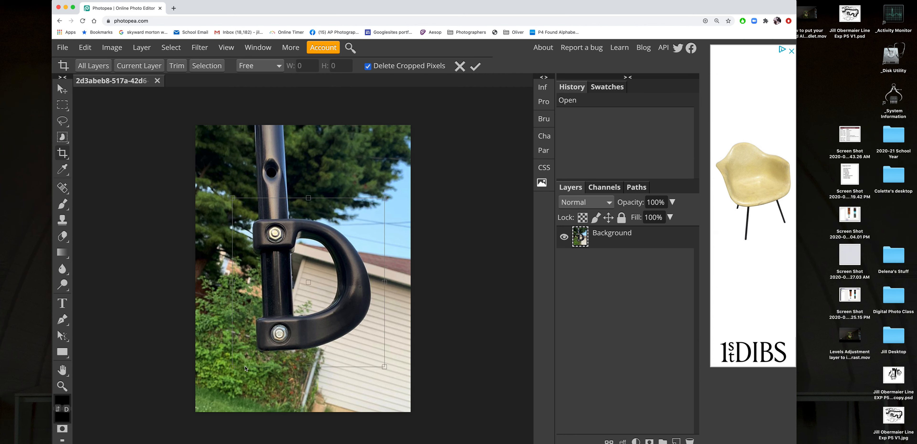
left_click_drag(233, 366, 236, 365)
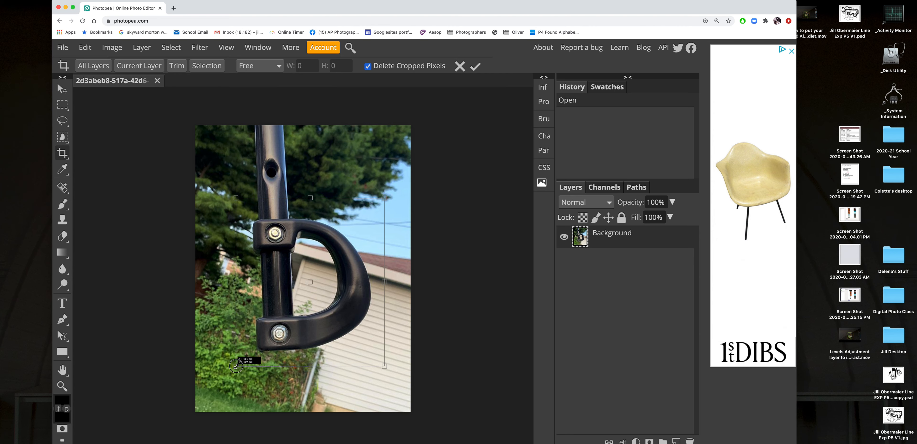
left_click_drag(235, 365, 236, 365)
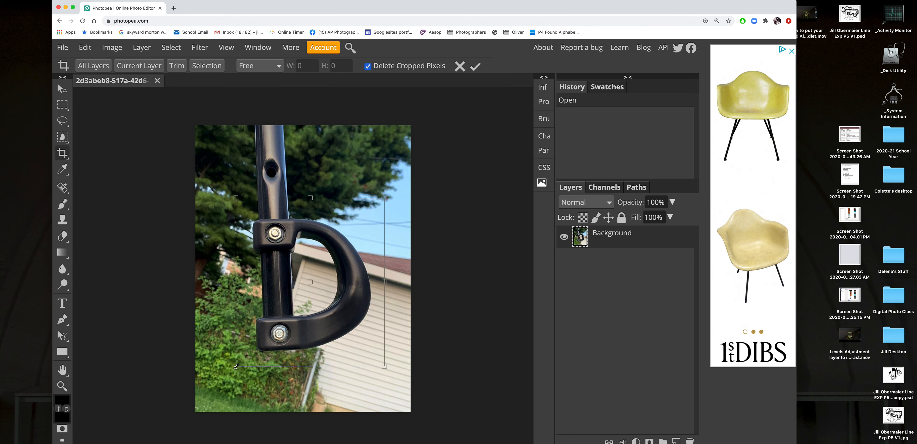
left_click_drag(310, 198, 310, 200)
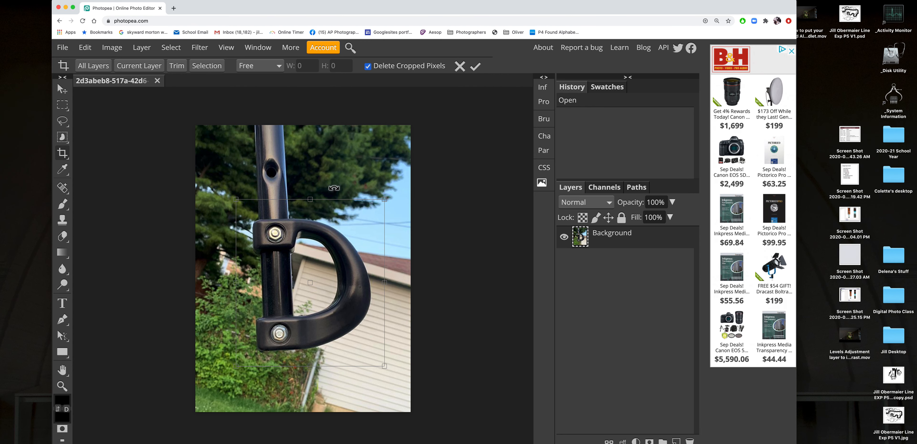
Step: Rotate the crop frame slightly counterclockwise to match the D's tilt and refit its edges with a small margin around the letter
mouse_move(335, 181)
left_mouse_down()
mouse_move(321, 176)
mouse_move(332, 177)
left_mouse_up()
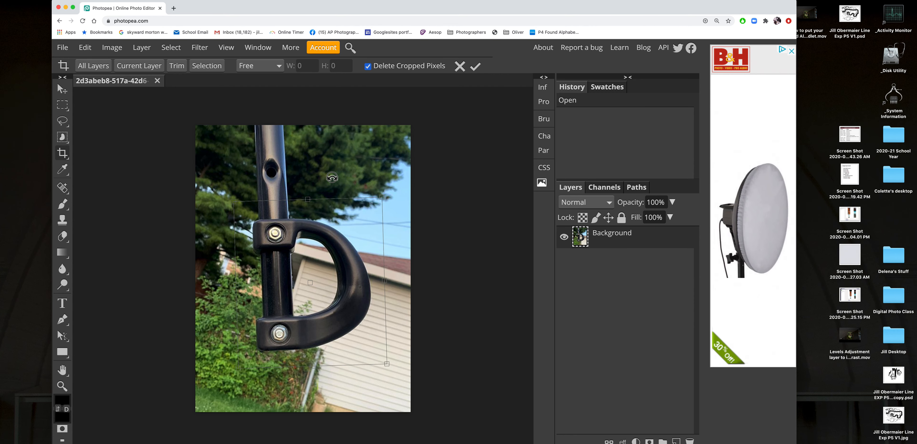
left_click_drag(308, 198, 307, 217)
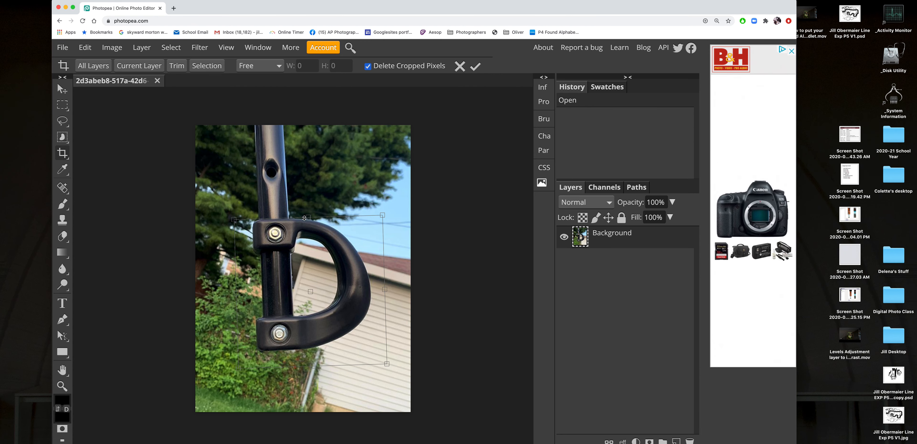
left_click_drag(234, 219, 258, 219)
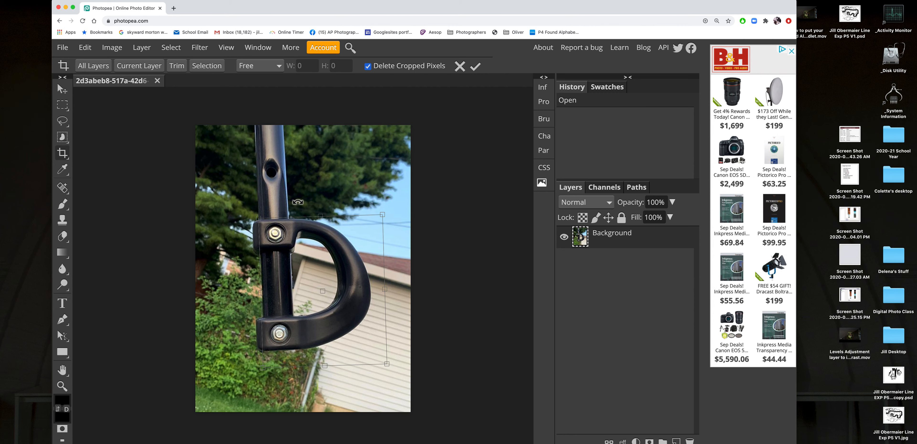
left_click_drag(293, 202, 292, 203)
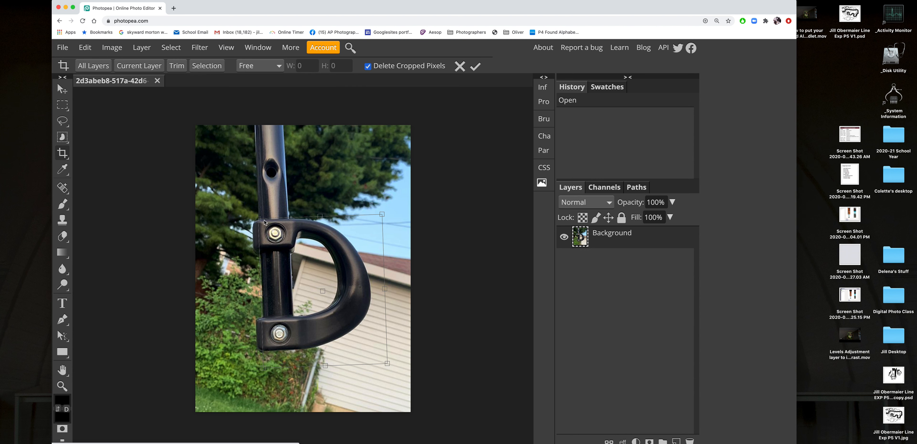
left_click_drag(260, 219, 234, 210)
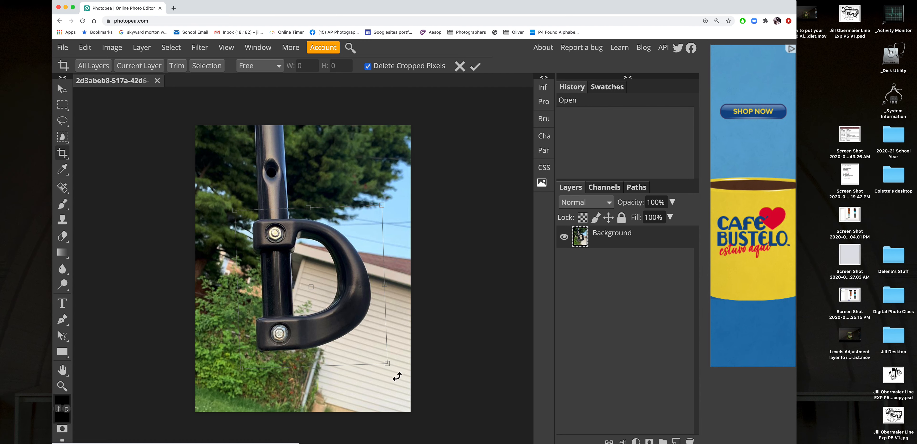
left_click_drag(386, 362, 383, 362)
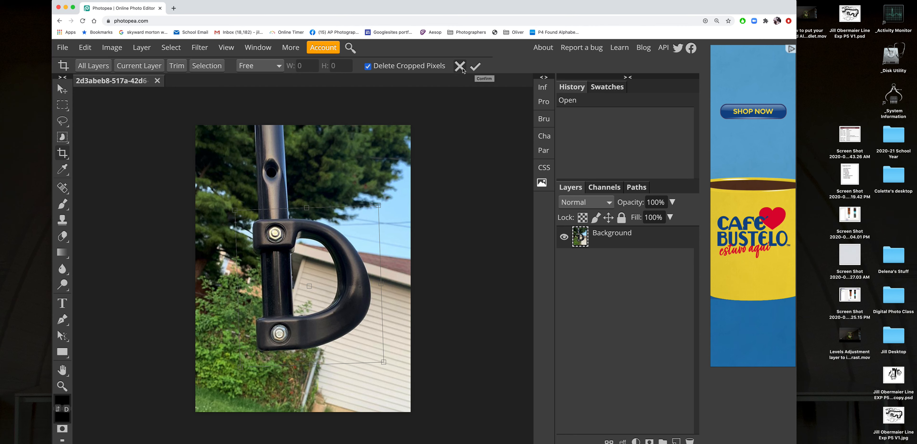
Step: Apply the crop, compare it with the originally opened state in the history, and return to the cropped version
left_click(475, 68)
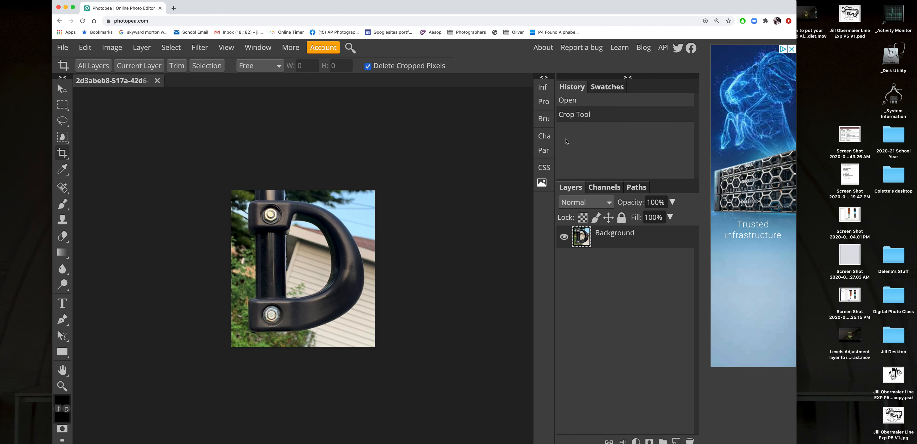
left_click(573, 103)
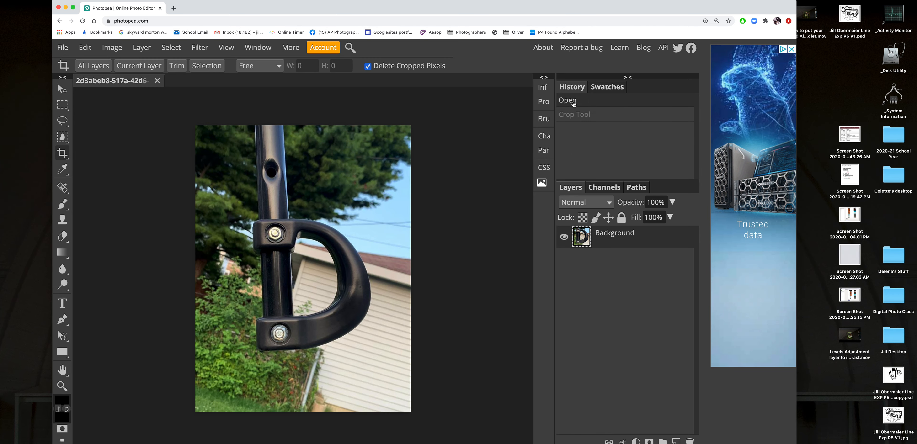
left_click(576, 114)
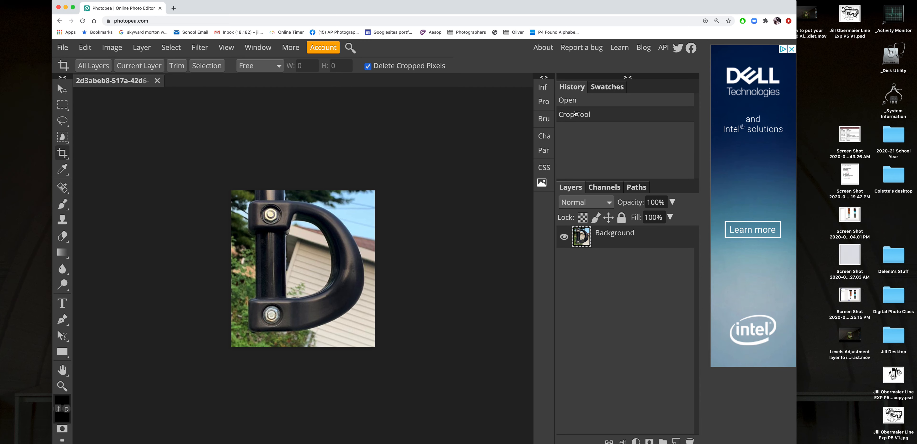
Step: Export the cropped image as a JPG with dimensions in inches, 100% quality and metadata attached
left_click_drag(206, 9, 239, 10)
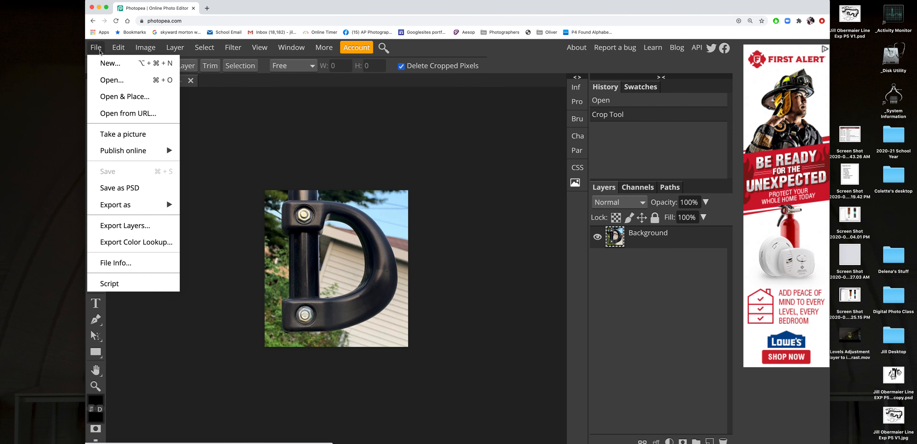
mouse_move(162, 207)
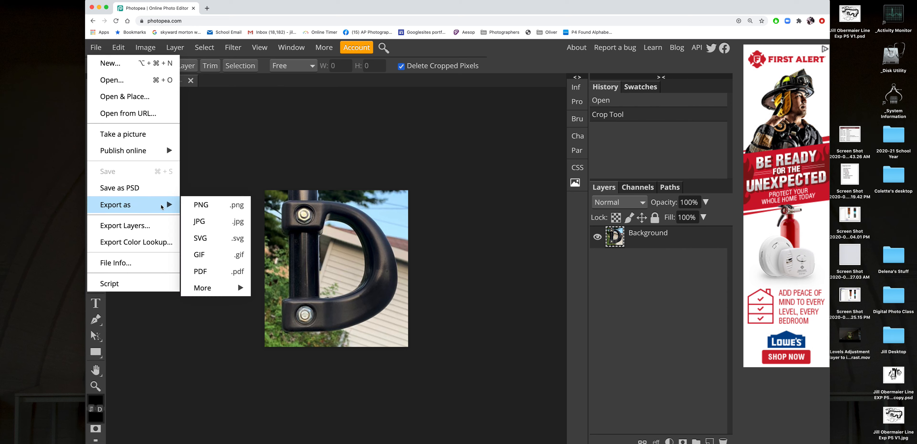
left_click(225, 224)
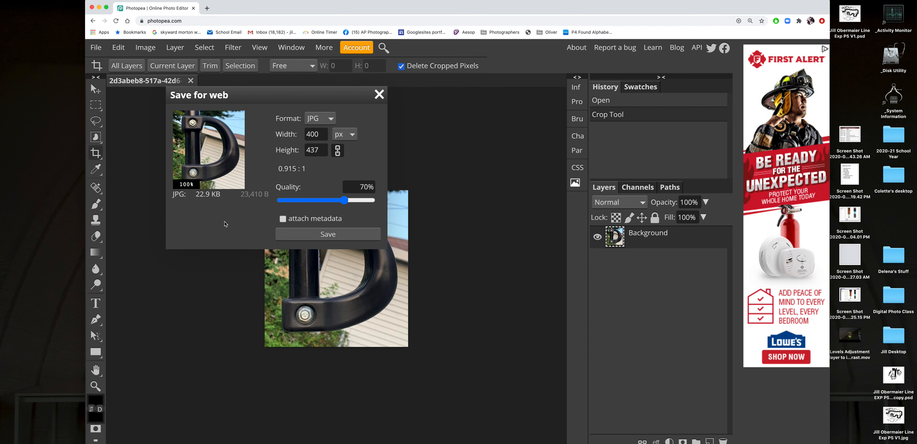
left_click(350, 135)
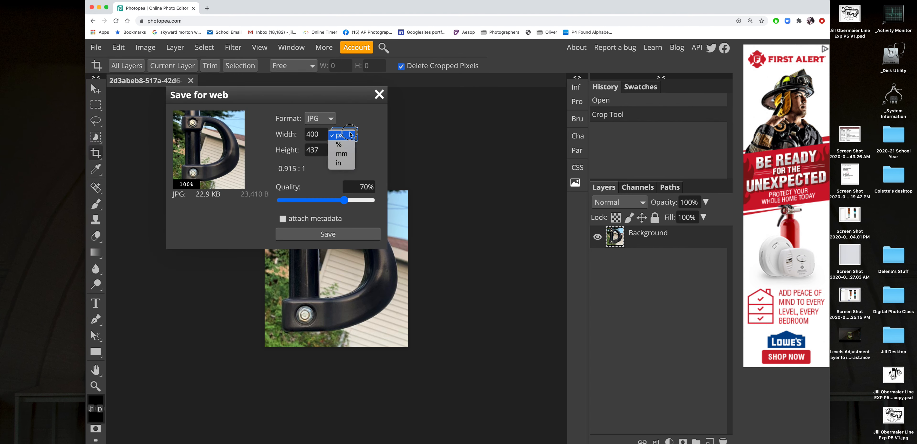
left_click(340, 163)
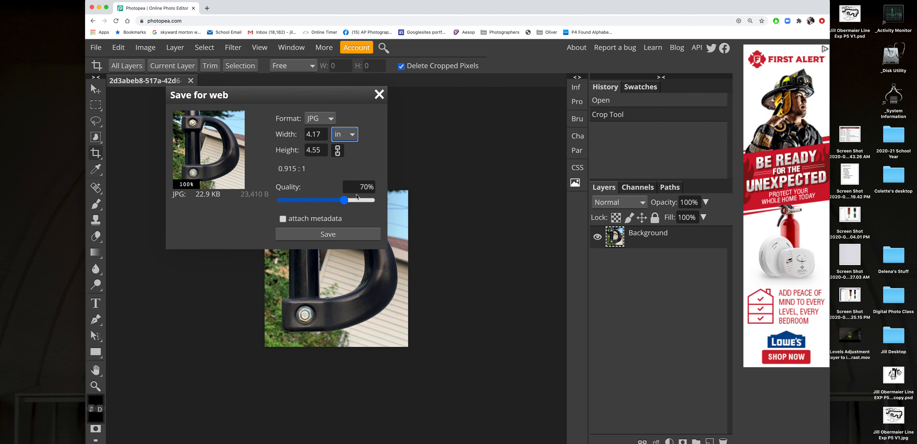
left_click_drag(344, 202, 382, 206)
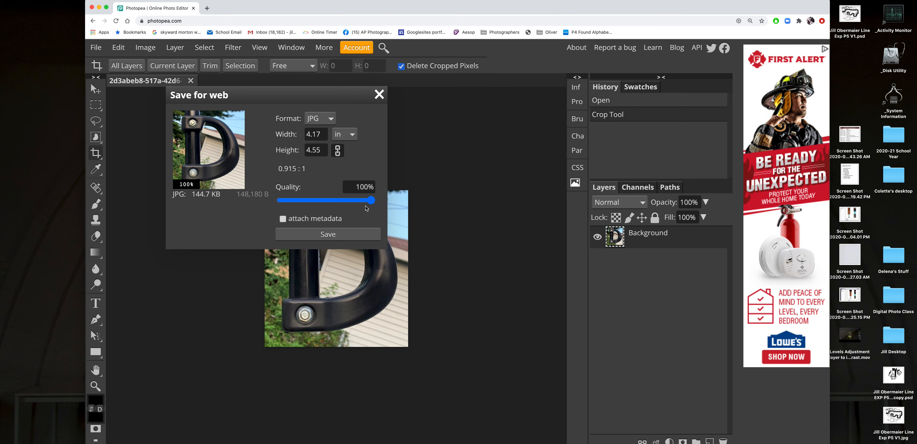
left_click(283, 219)
left_click(353, 235)
Step: Place the downloaded JPG on the desktop and rename it with the student's name followed by "FA P4 D"
left_click_drag(402, 10, 459, 10)
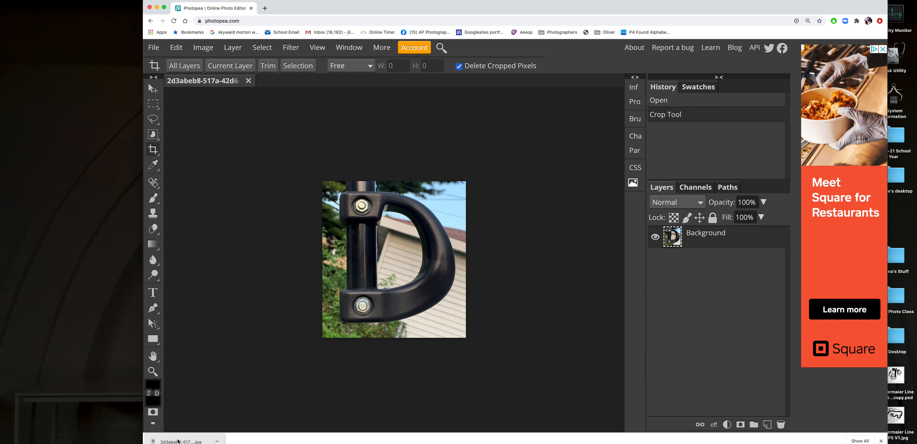
left_click_drag(176, 442, 84, 379)
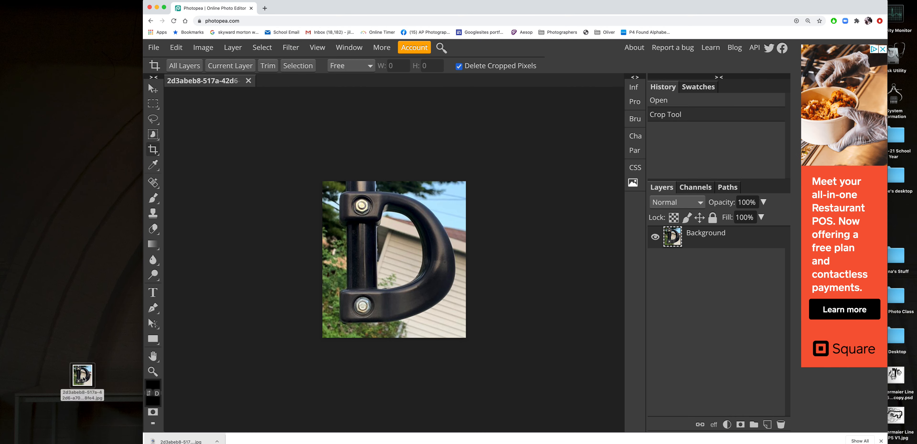
left_click(73, 399)
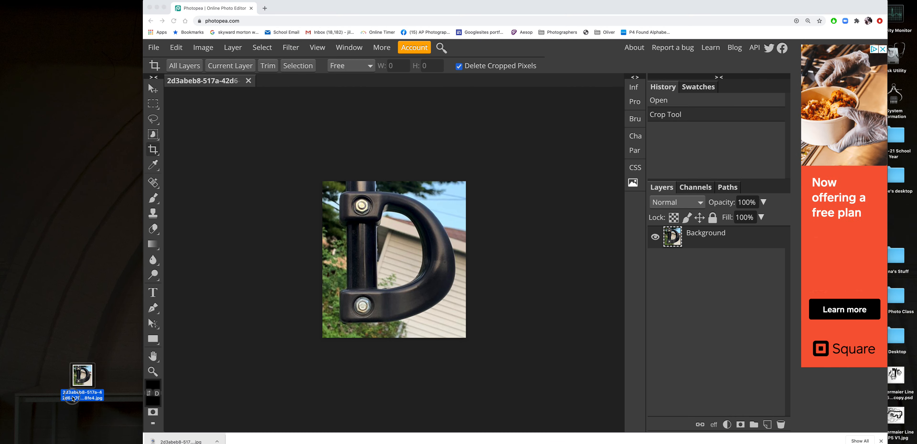
left_click(74, 397)
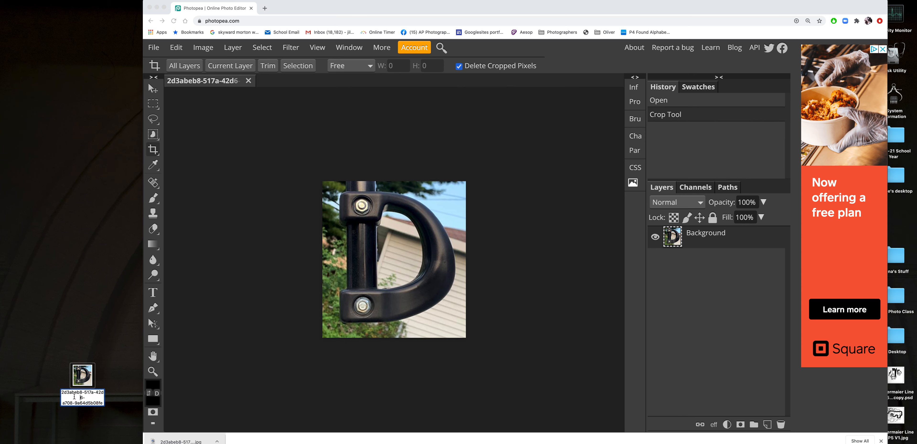
left_click_drag(62, 392, 103, 405)
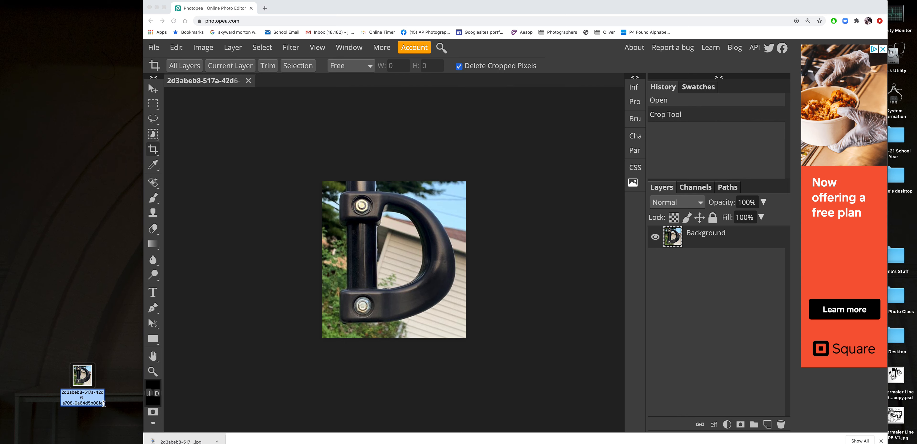
key("BackSpace")
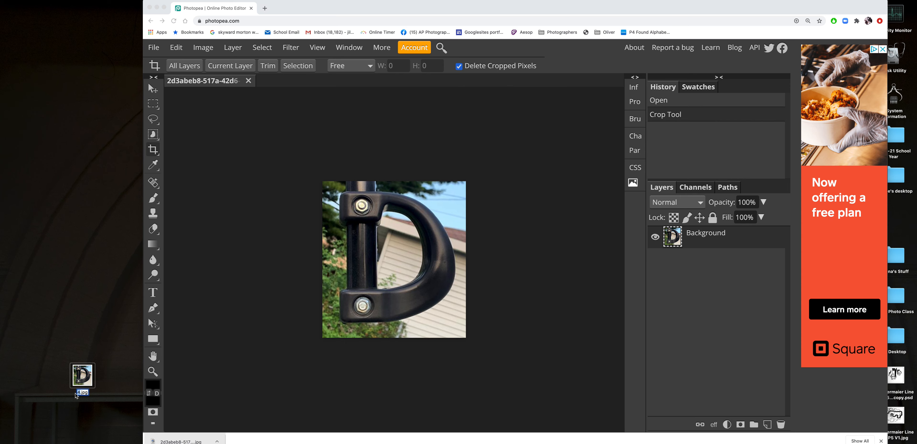
type("rew Student FA P4")
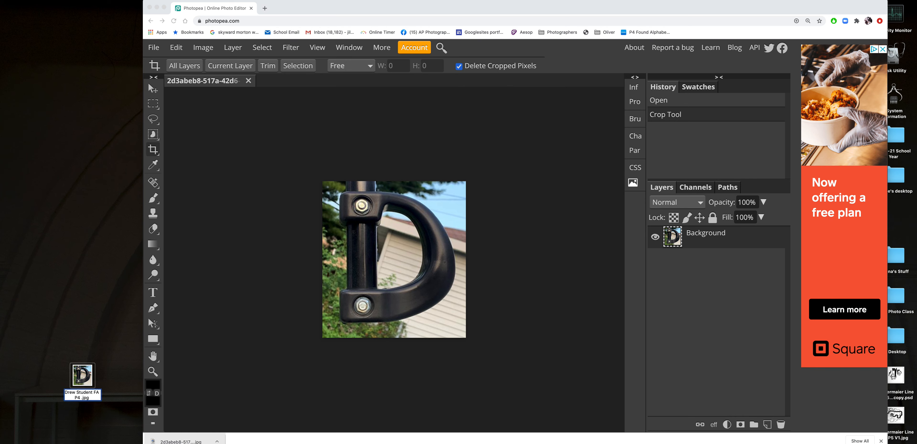
type(" D1")
key("BackSpace")
left_click(121, 370)
Step: Move the renamed D photo into the Edited FA folder under Digital Photo Class > Found Alphabet, replacing the older copy
left_click_drag(390, 8, 418, 301)
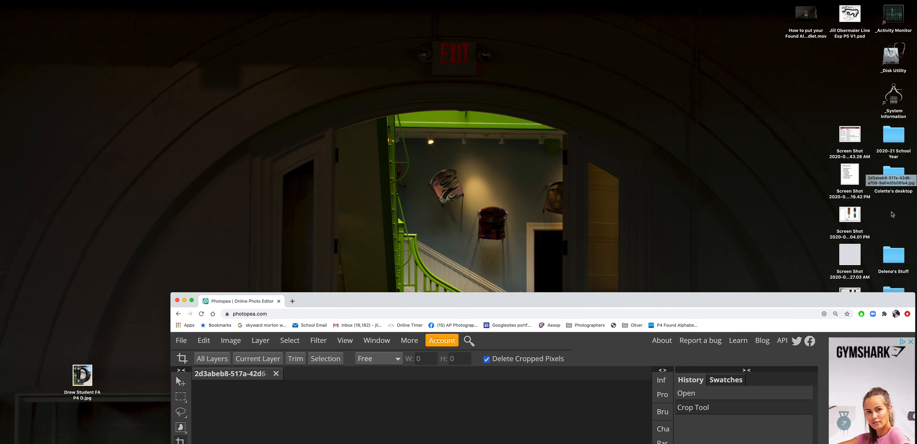
left_click_drag(887, 299, 887, 336)
double_click(898, 298)
double_click(400, 60)
left_click_drag(672, 29, 604, 13)
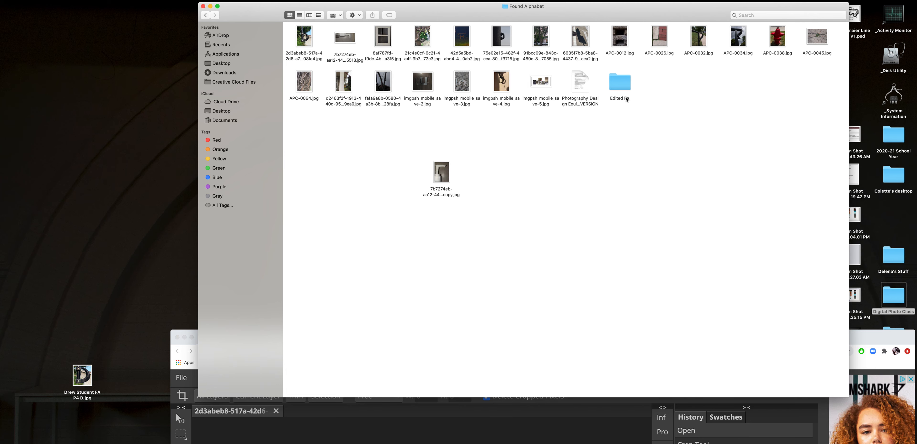
double_click(626, 83)
mouse_move(82, 375)
left_mouse_down()
mouse_move(308, 216)
mouse_move(468, 47)
left_mouse_up()
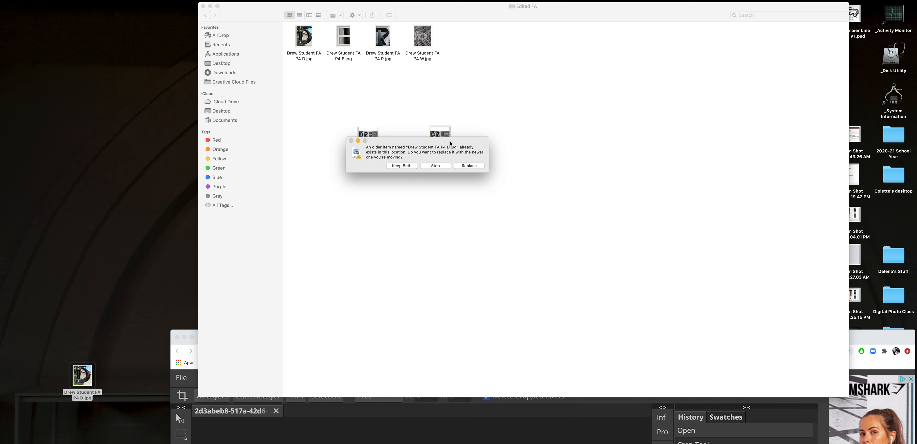
left_click(477, 166)
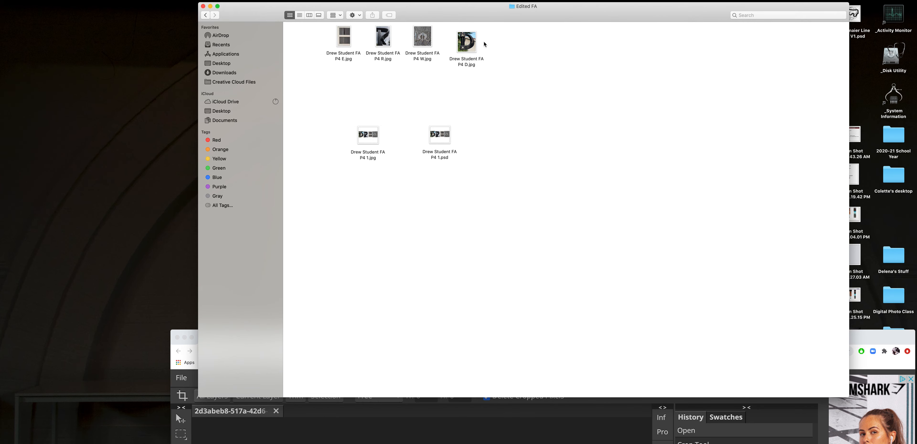